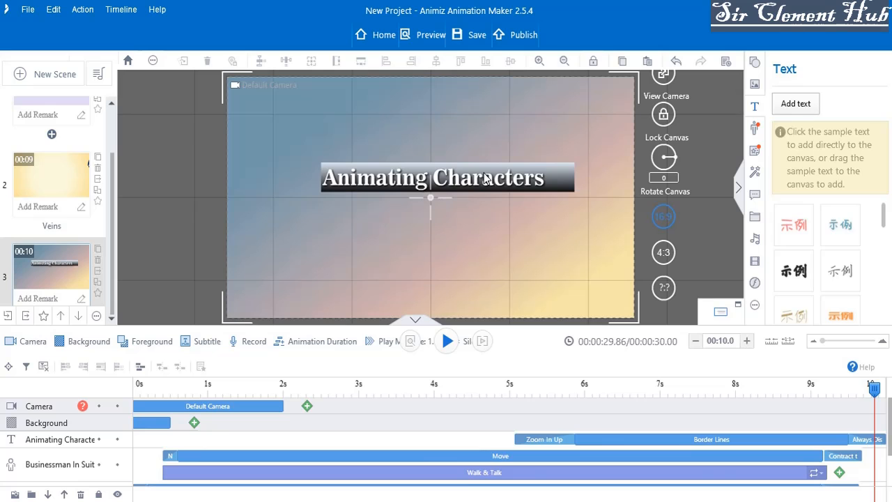
Play back the Animating Characters scene to review its animation.
left_click(427, 35)
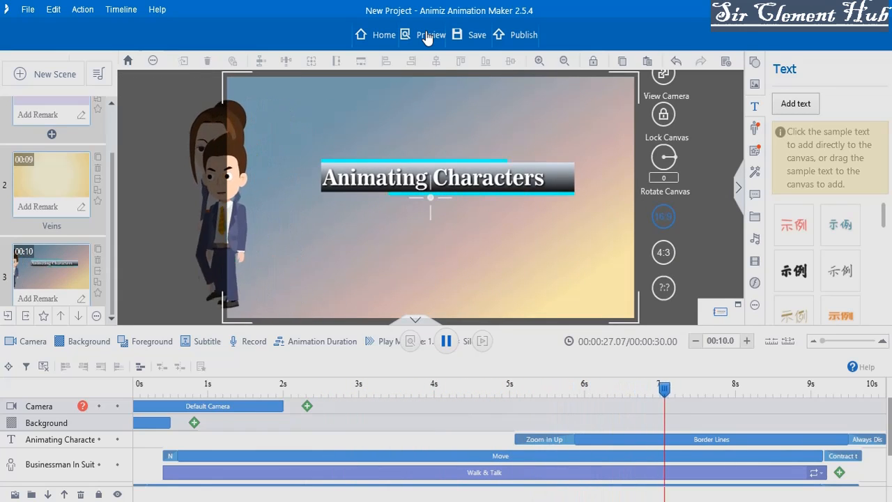
left_click(448, 341)
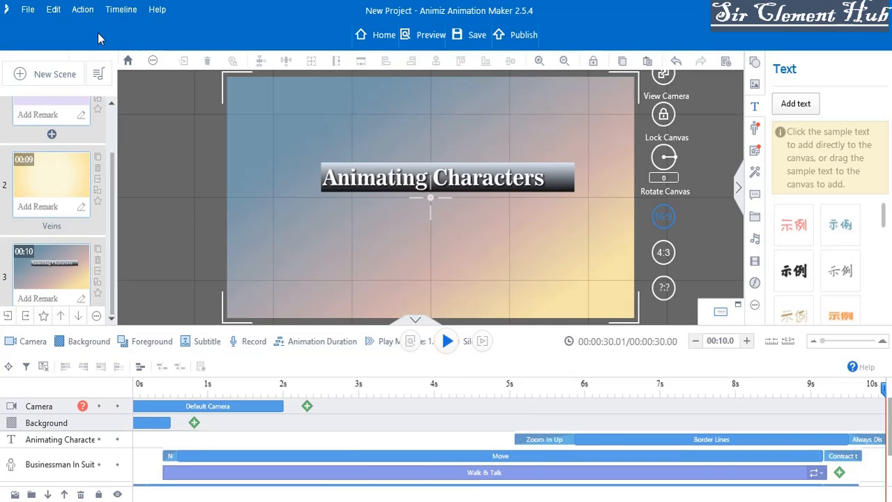
left_click(159, 130)
Add a blank scene after the Animating Characters scene and give it the light grey radial gradient preset background.
left_click(66, 78)
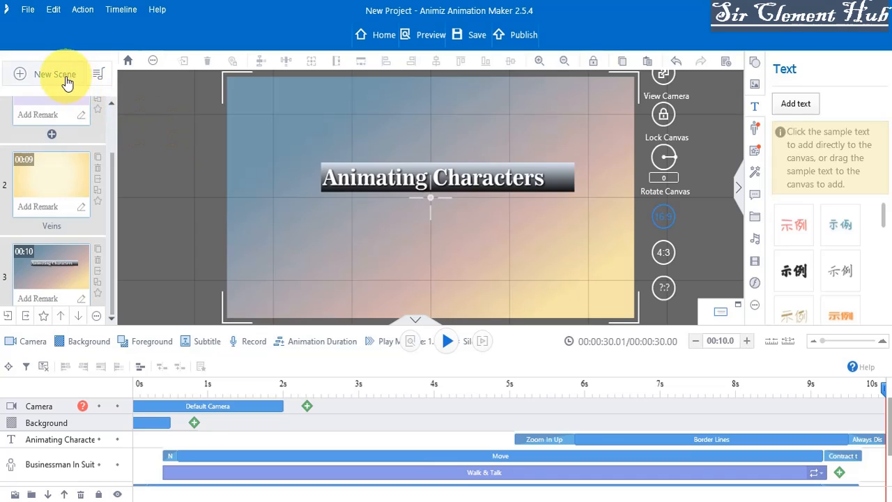
left_click(196, 199)
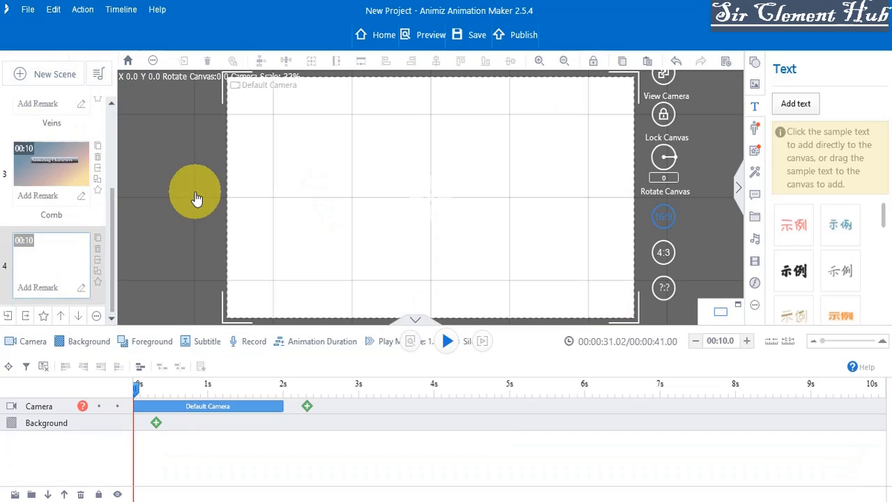
left_click(135, 428)
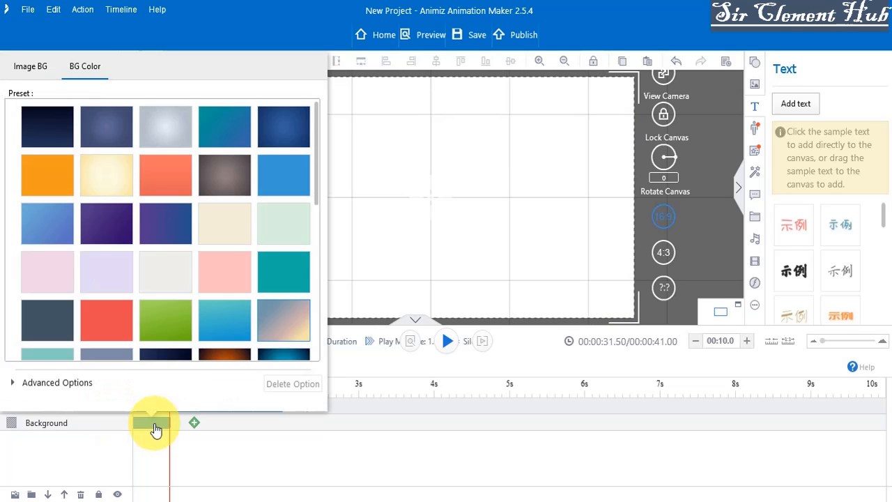
left_click(175, 134)
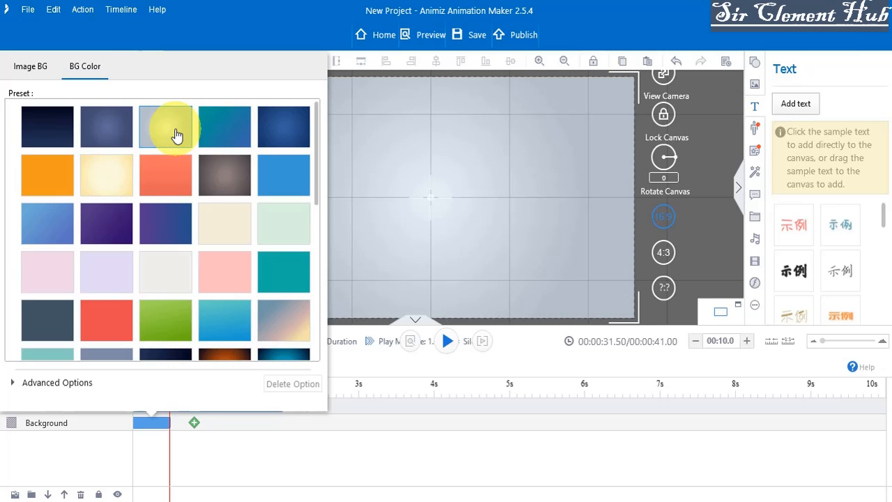
left_click(411, 186)
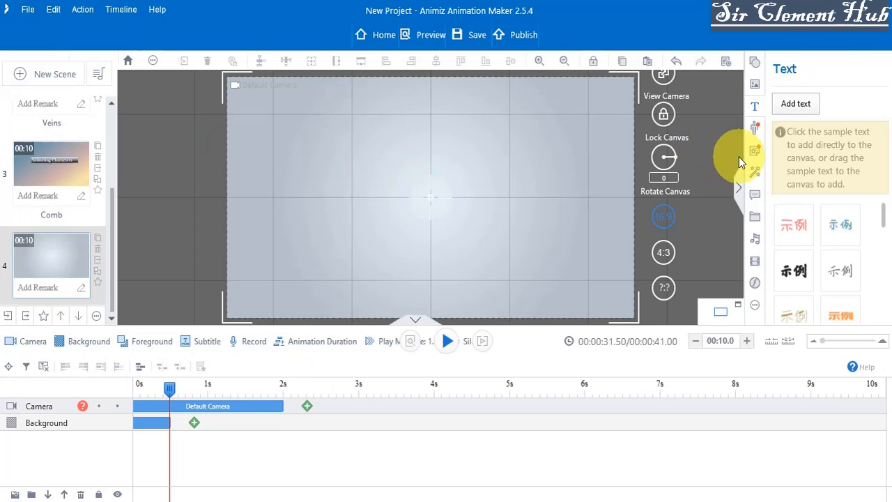
Add the Male Pedlar role to the new scene with the Walking3 motion.
left_click(757, 131)
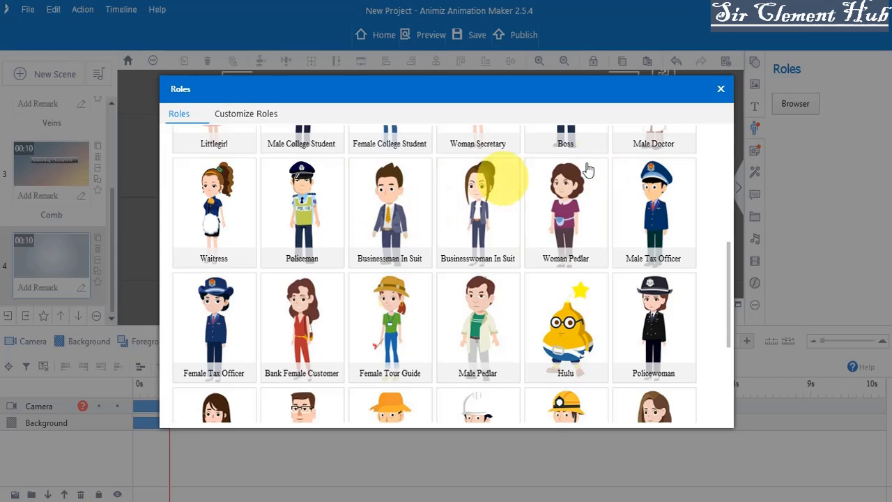
left_click(470, 298)
left_click(333, 268)
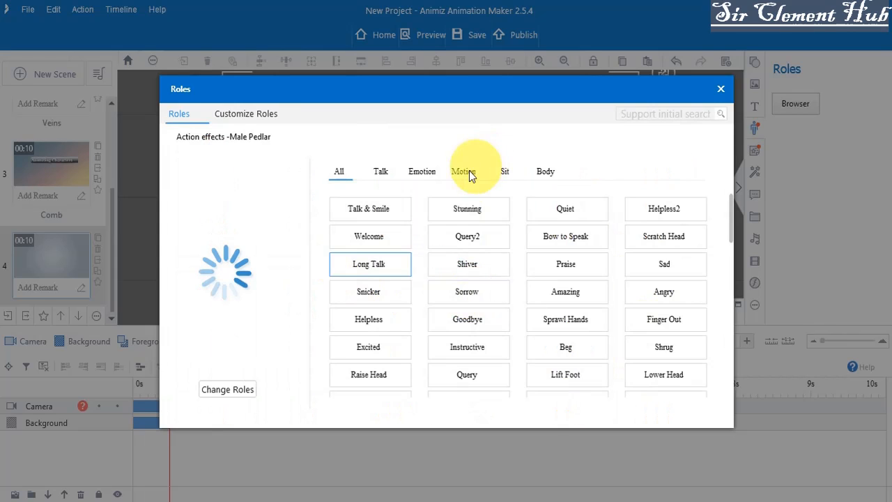
left_click(461, 173)
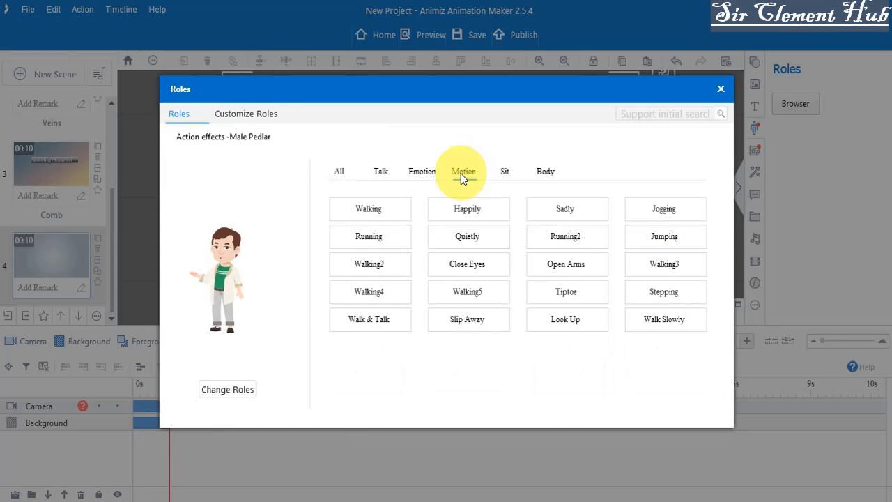
left_click(538, 207)
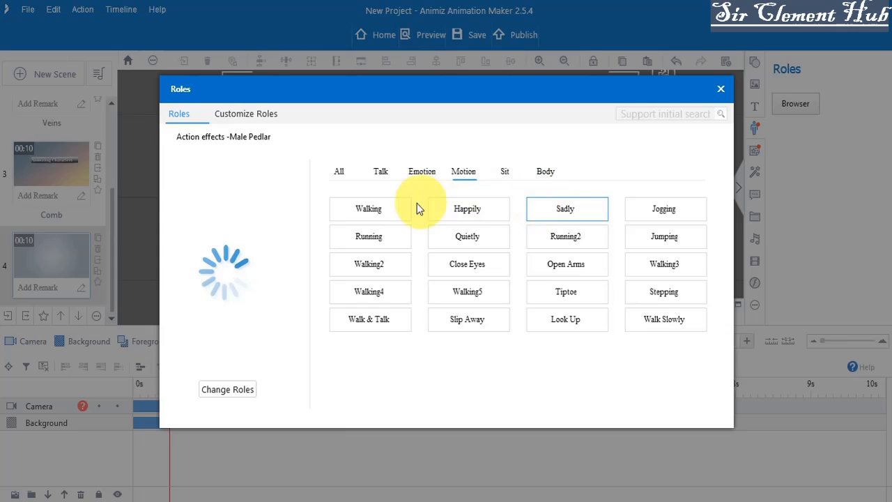
left_click(382, 240)
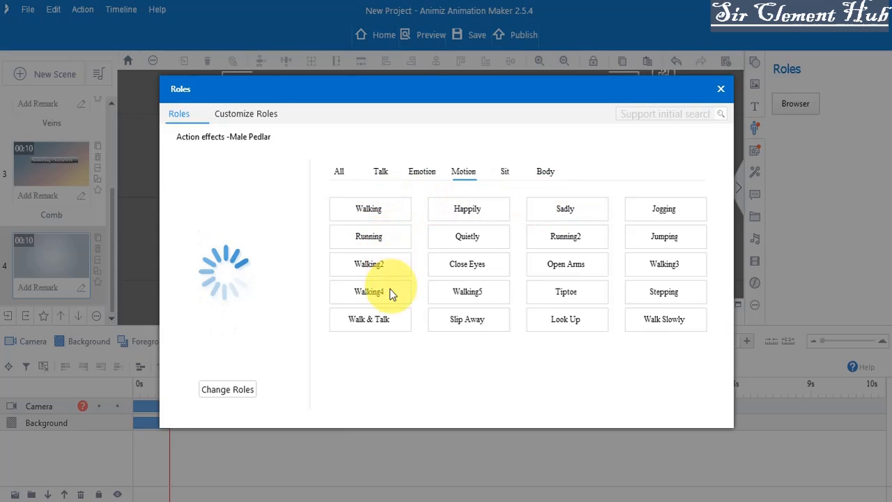
left_click(480, 206)
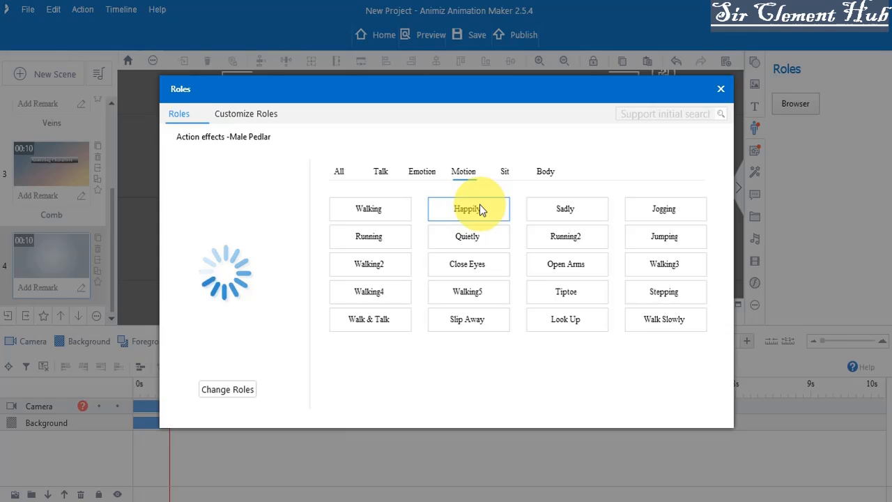
left_click(677, 268)
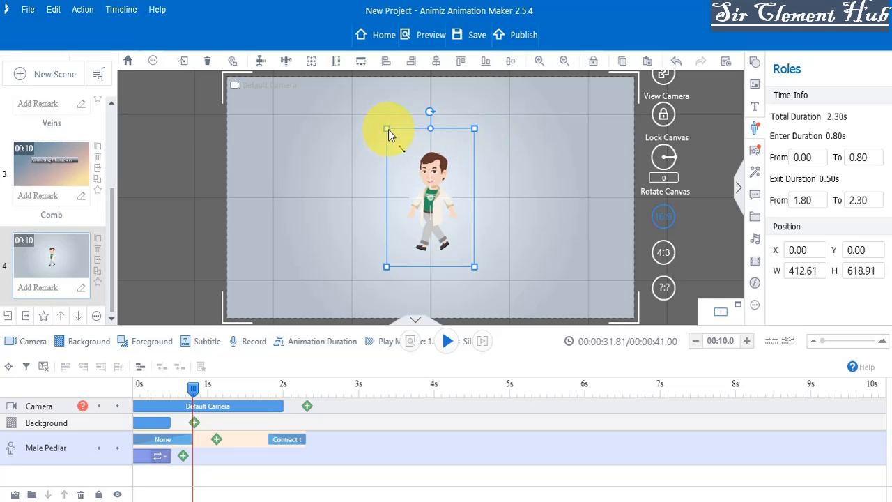
Enlarge the Male Pedlar to about 906 by 1359 on the canvas's right side and extend its Walking3 action to 10 s.
left_click_drag(389, 130, 335, 46)
left_click_drag(414, 189, 550, 191)
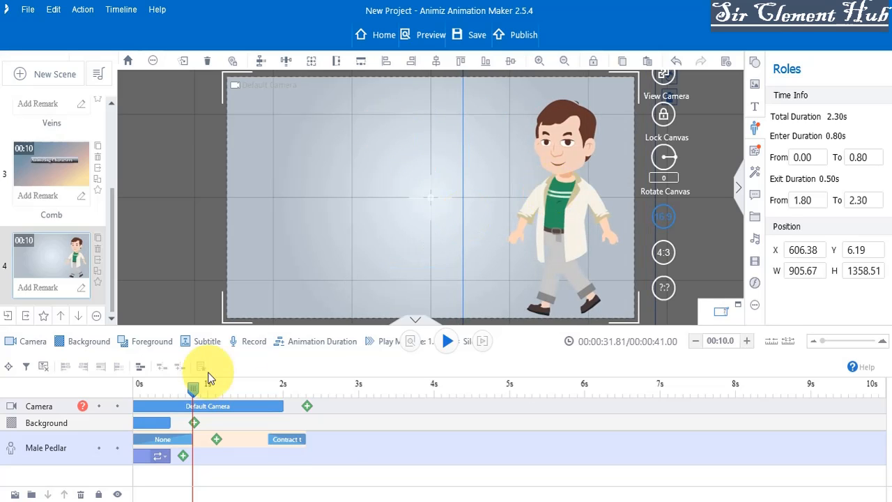
left_click_drag(283, 440, 543, 439)
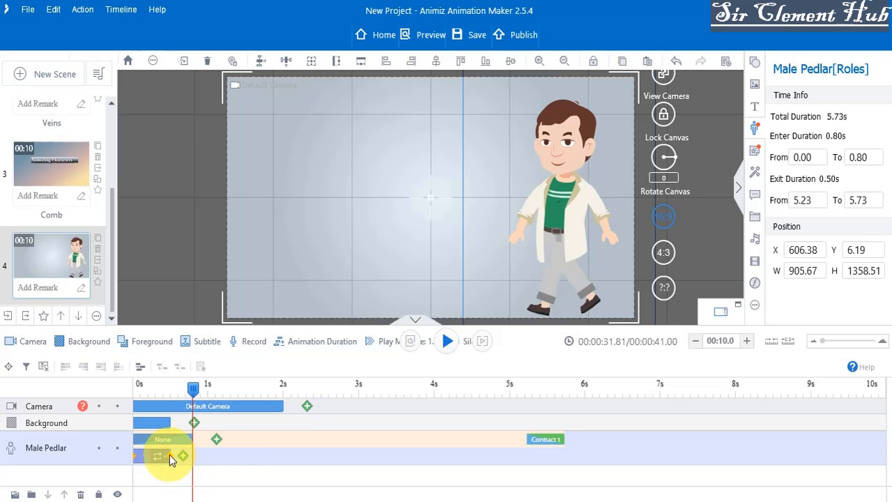
left_click_drag(169, 454, 882, 464)
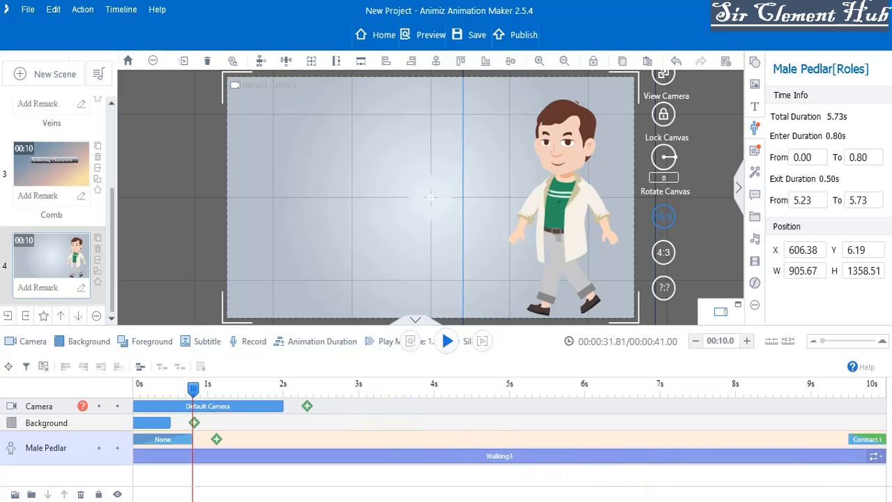
Flip the Male Pedlar horizontally and move it to the canvas's left edge, at about X -767, Y 25.
left_click(876, 455)
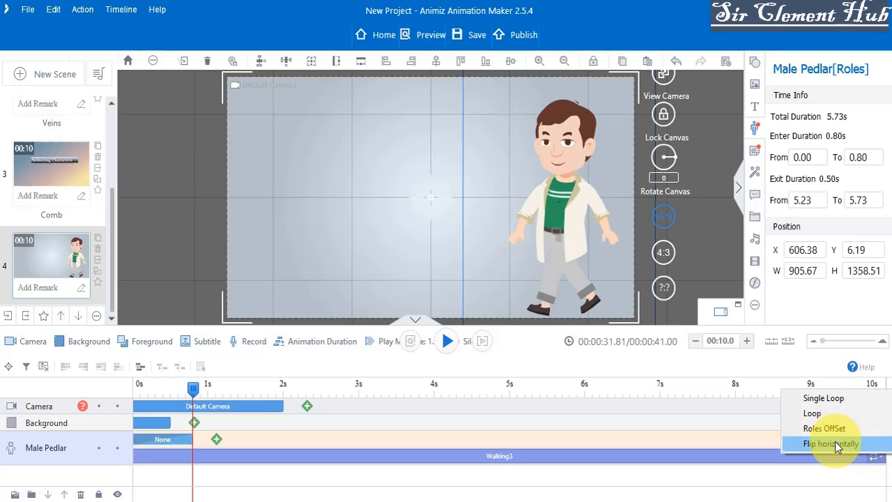
left_click(835, 444)
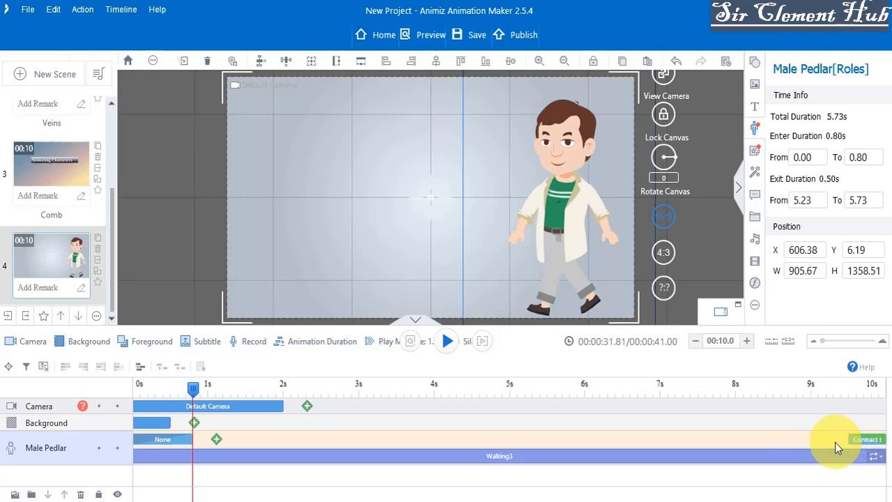
left_click_drag(549, 238, 258, 242)
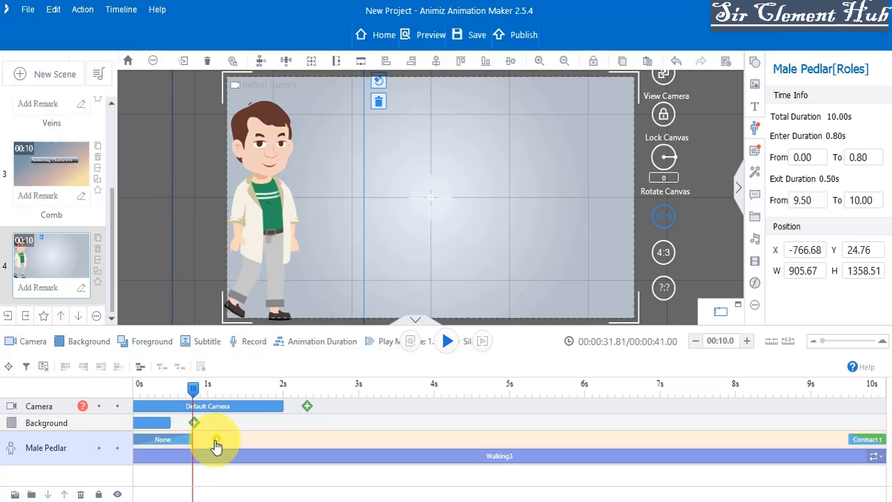
Add a Move animation to the Male Pedlar lasting until the exit effect at 9.5 s, and shorten the entrance to 0.20 s.
double_click(217, 444)
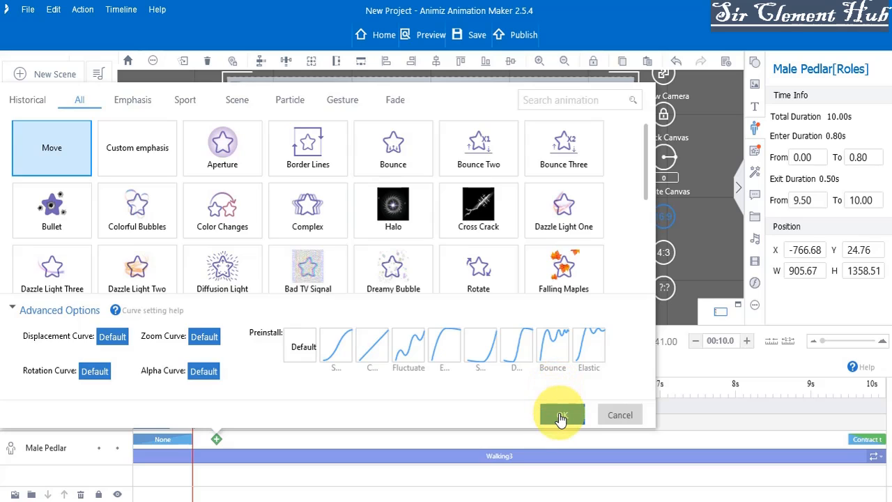
left_click(564, 414)
left_click_drag(224, 439, 861, 441)
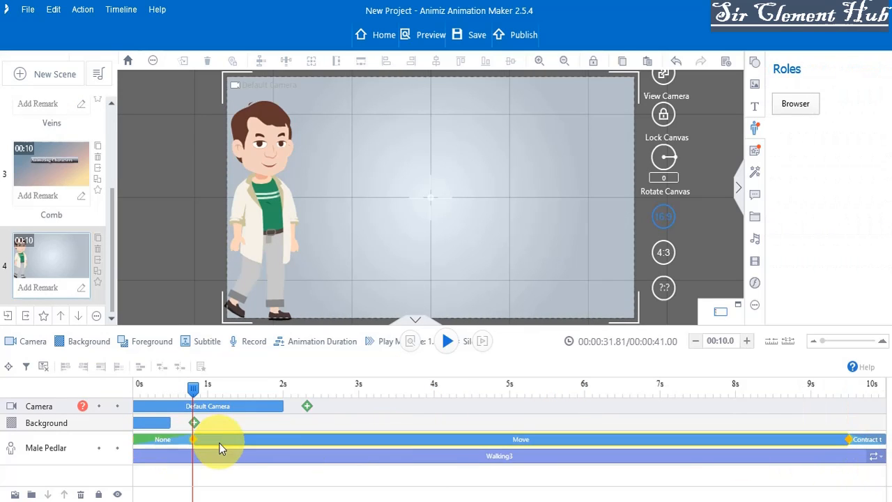
left_click_drag(190, 437, 138, 438)
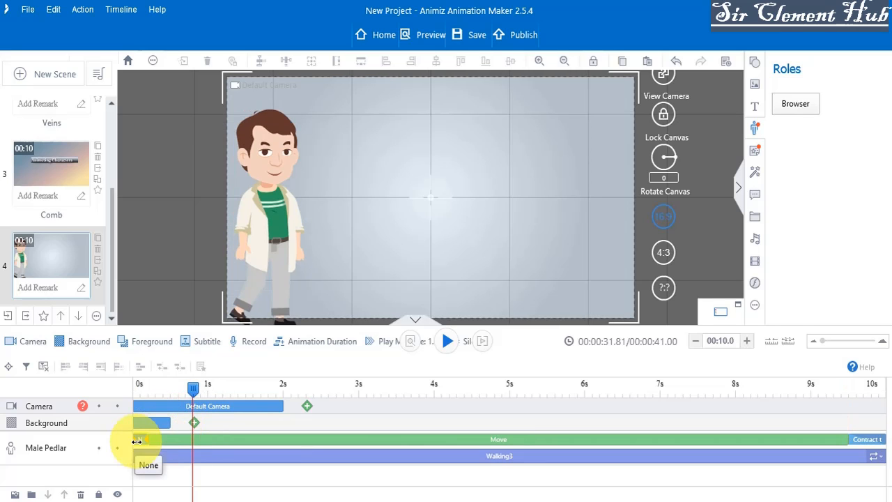
Set the Male Pedlar's move path to start off the canvas's left edge and end beyond its right edge.
left_click(261, 216)
left_click(261, 215)
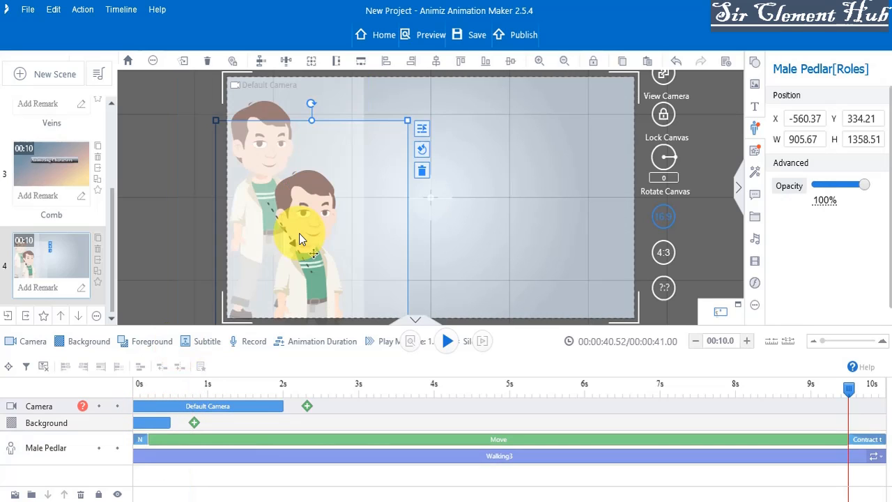
left_click_drag(300, 233, 702, 173)
left_click_drag(259, 152, 202, 152)
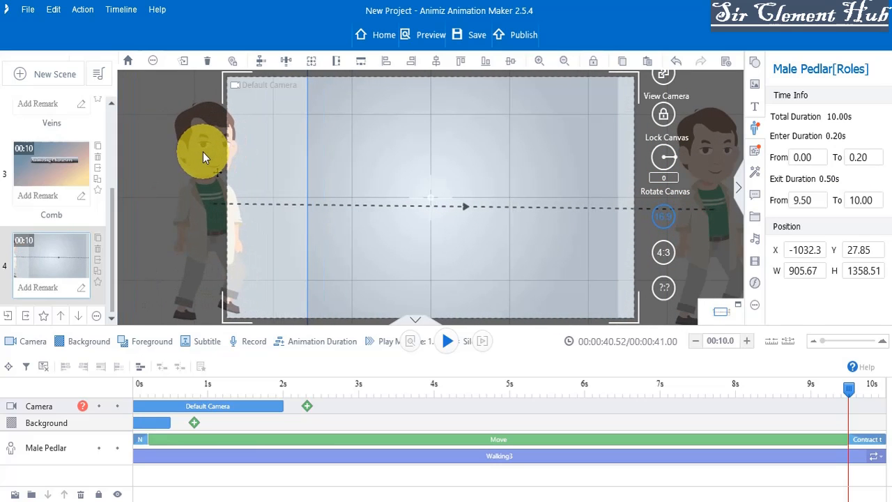
Play the new scene from the start to check the Male Pedlar's walk across the canvas.
left_click(137, 384)
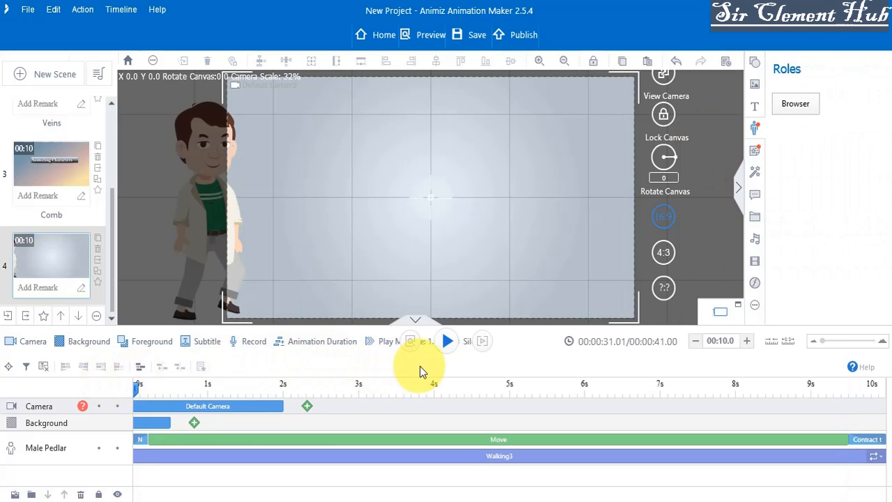
left_click(448, 341)
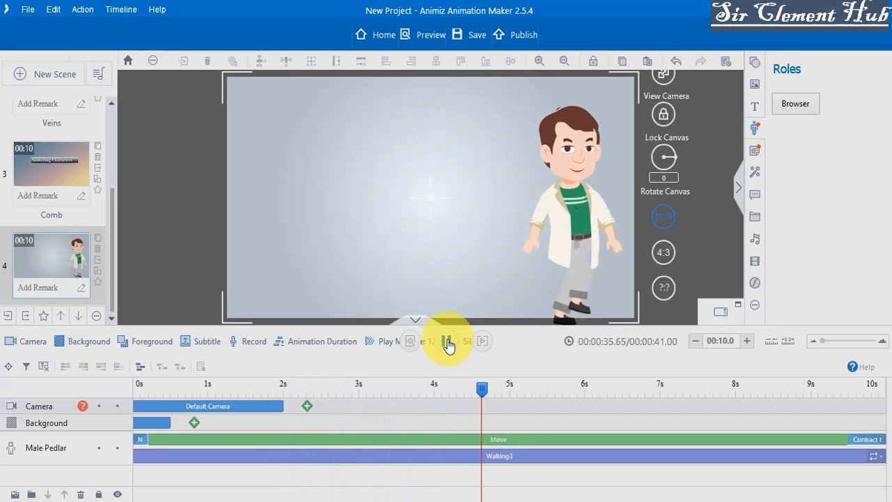
left_click(447, 341)
Level the Male Pedlar's move path, starting at about X -1029, Y 9 and ending at about X 1292, Y -2.
left_click(138, 407)
left_click(196, 208)
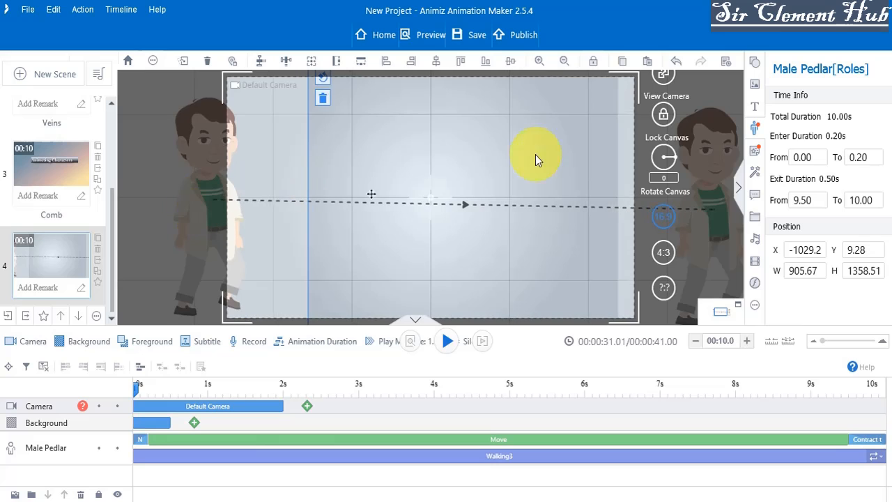
left_click(726, 177)
left_click_drag(726, 176, 718, 165)
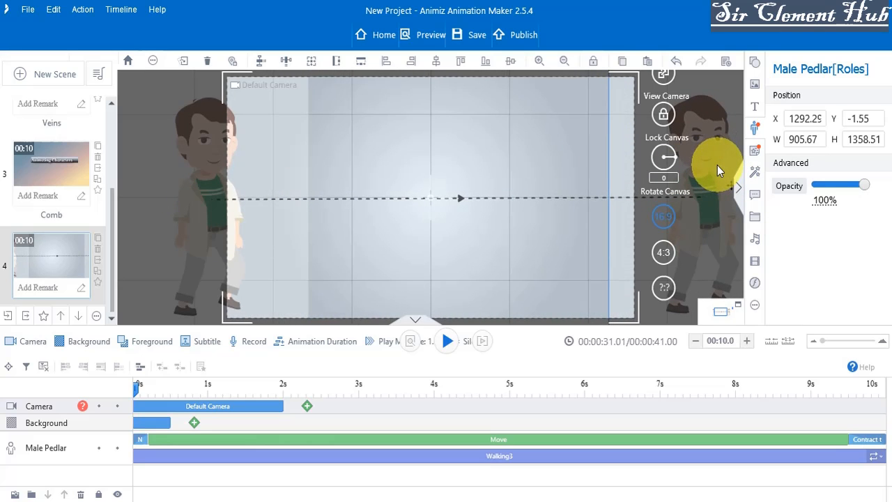
Replace the Male Pedlar's Walking3 action with the Running motion.
right_click(566, 459)
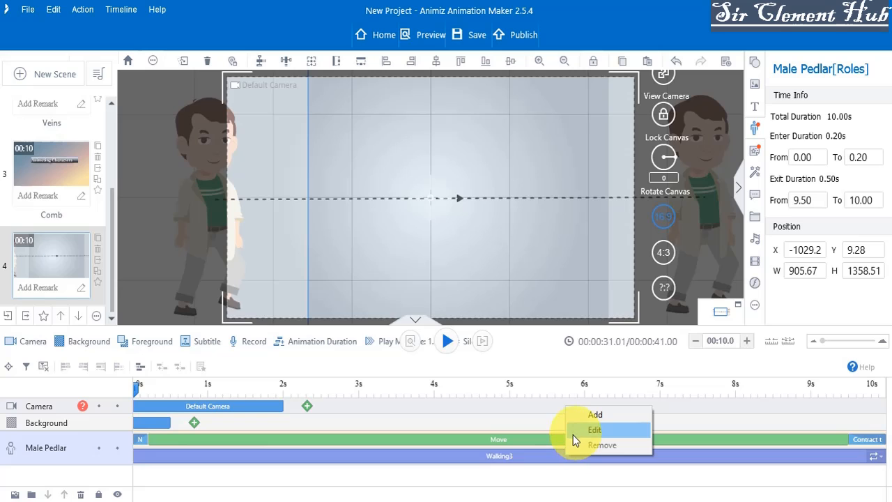
left_click(551, 457)
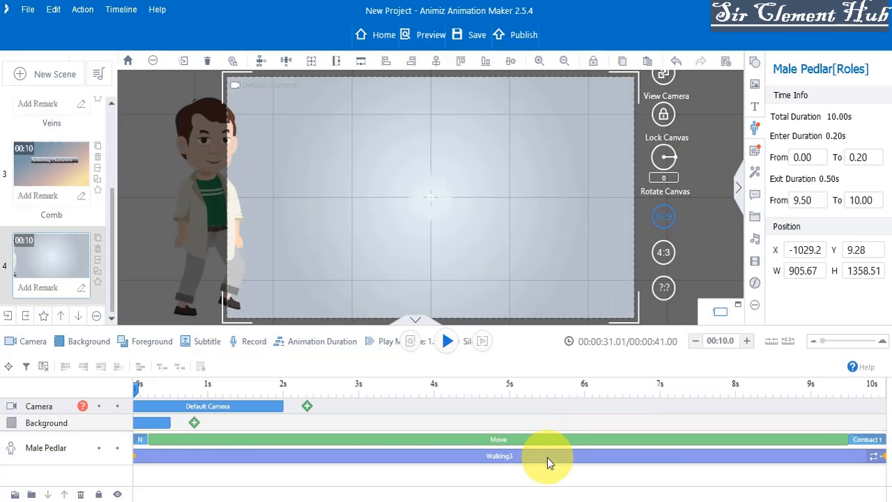
right_click(547, 458)
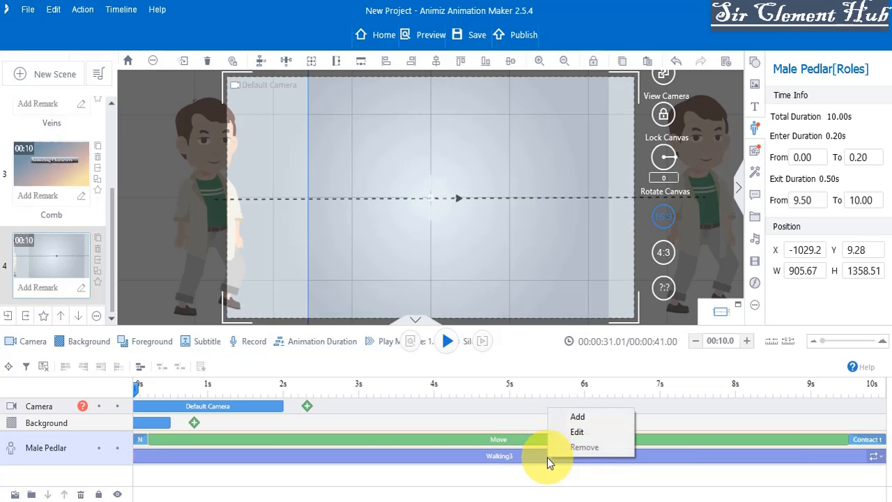
left_click(588, 432)
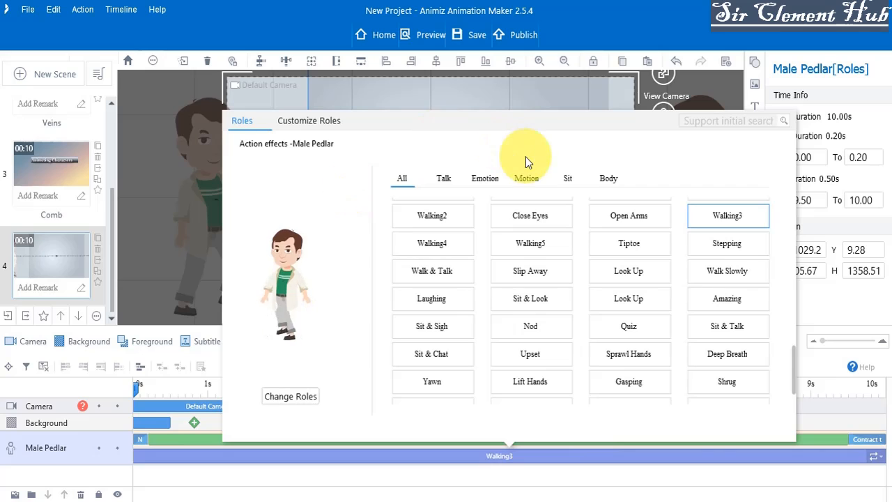
left_click(524, 174)
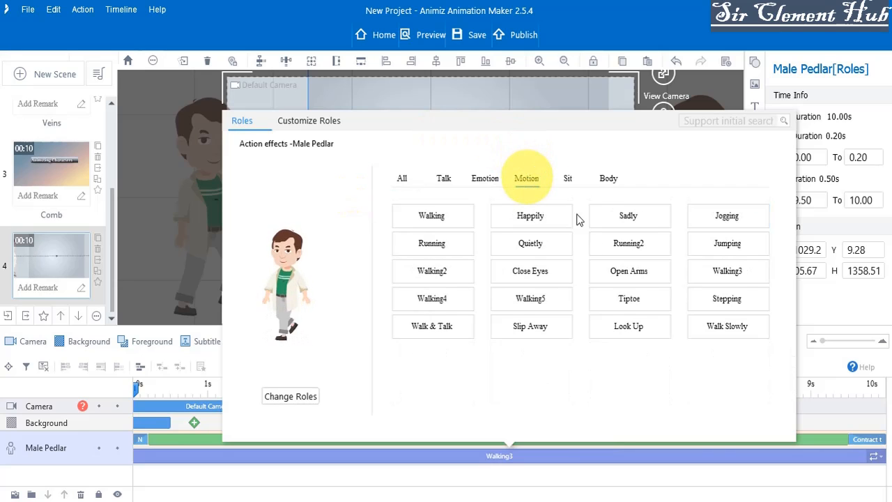
left_click(444, 248)
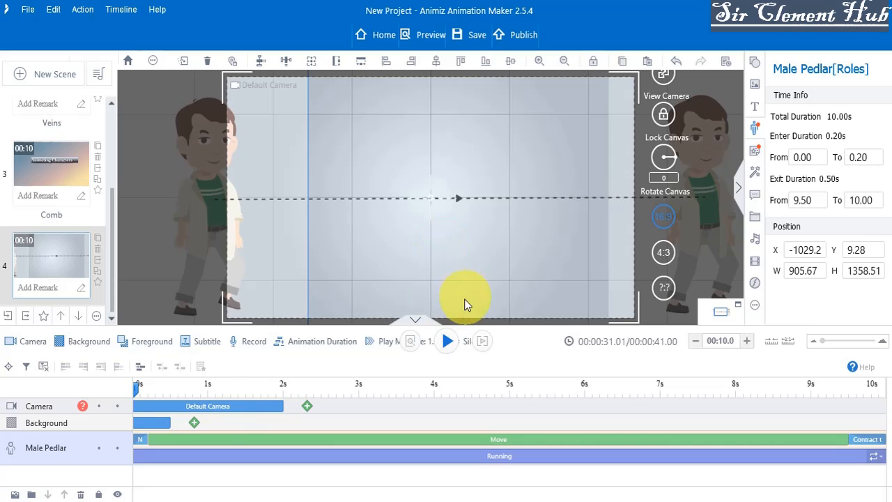
Play the scene to check the Male Pedlar's run across the canvas.
left_click(448, 340)
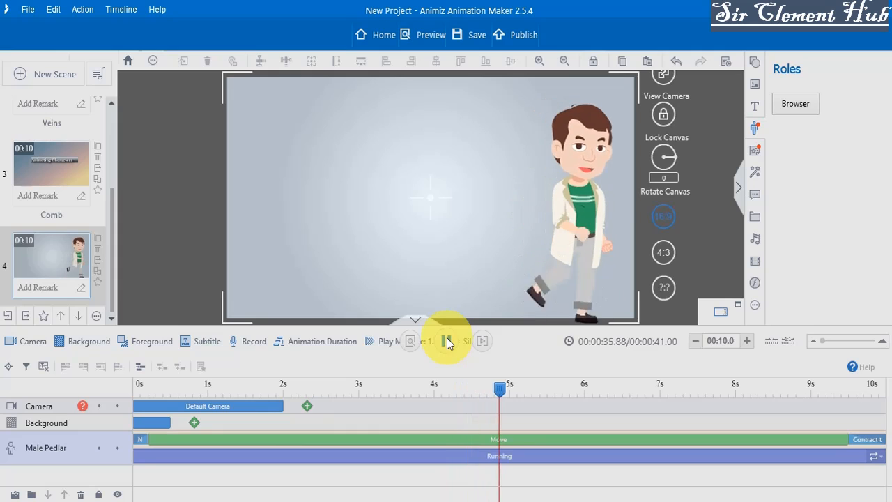
left_click(448, 342)
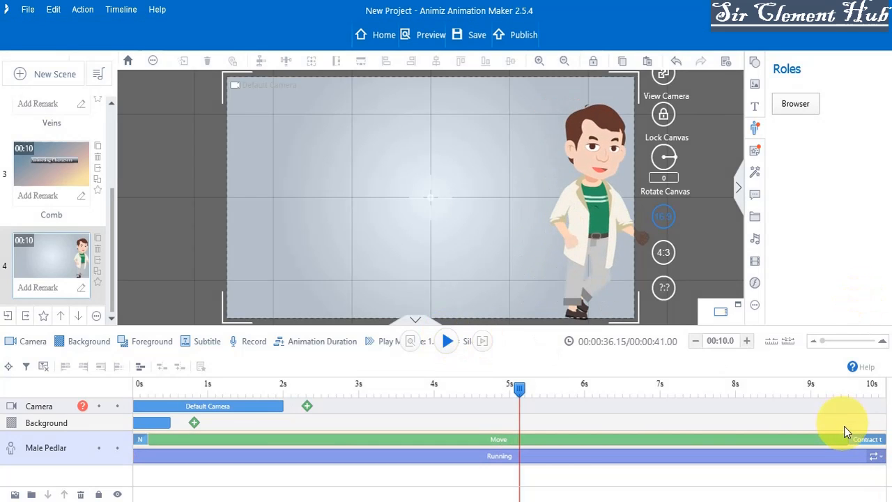
Shorten the Male Pedlar's Move effect and Running action to end at about 2 seconds, and play the faster run.
left_click_drag(848, 439, 279, 440)
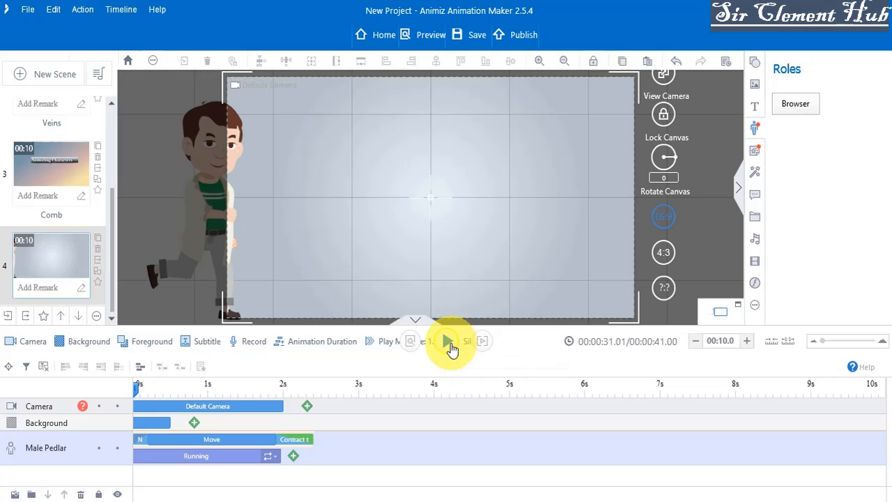
left_click(448, 341)
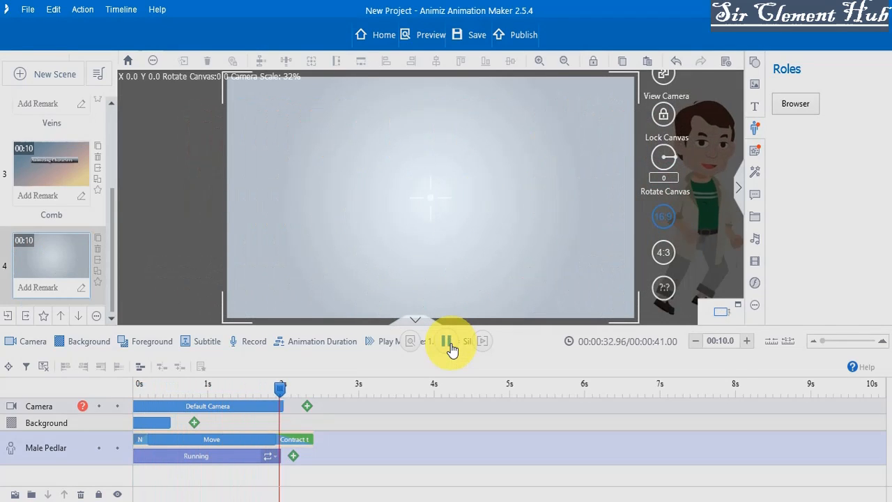
left_click(450, 343)
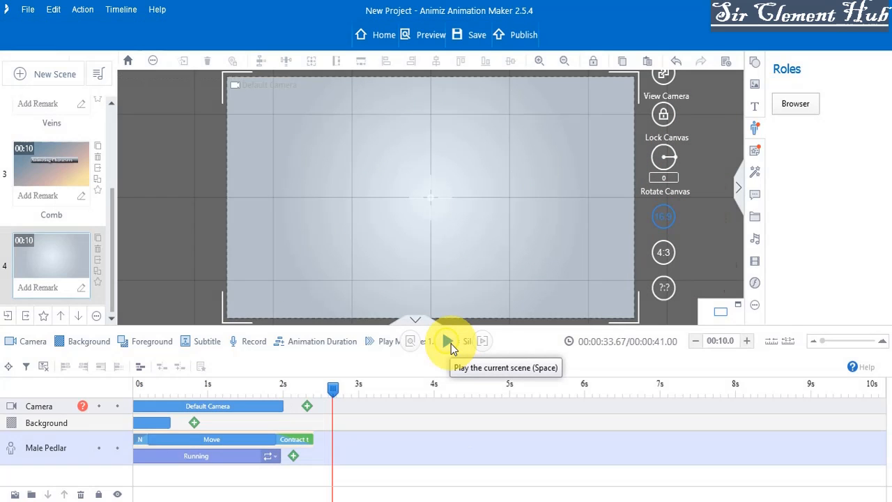
Undo the Male Pedlar's timing changes and the Running replacement back to the full-length Walking3 action.
key("ctrl+z")
key("ctrl+z")
key("ctrl+z")
key("ctrl+z")
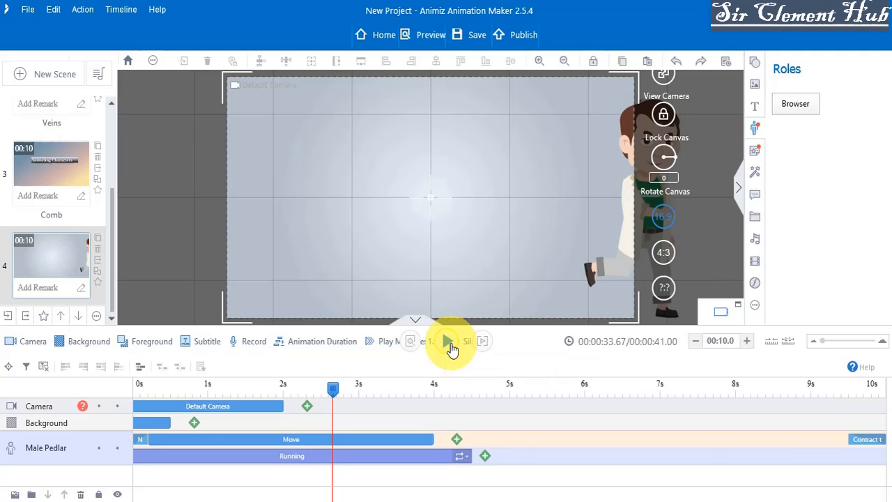
key("ctrl+z")
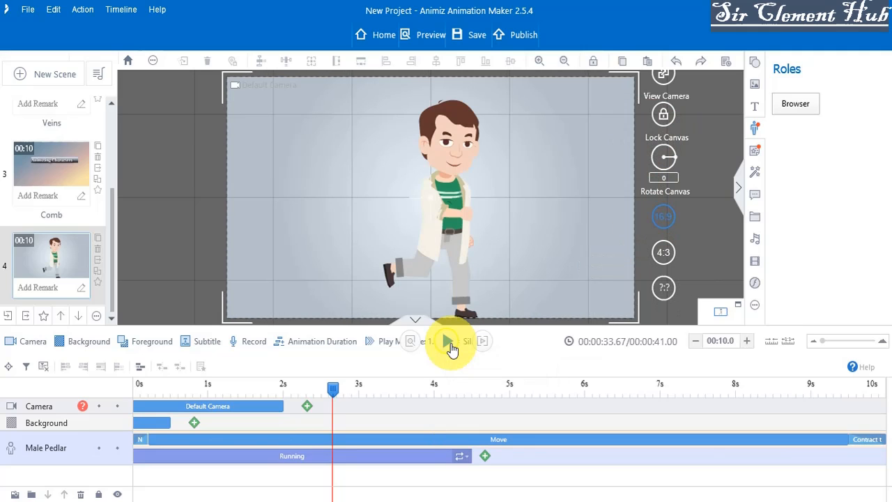
key("ctrl+z")
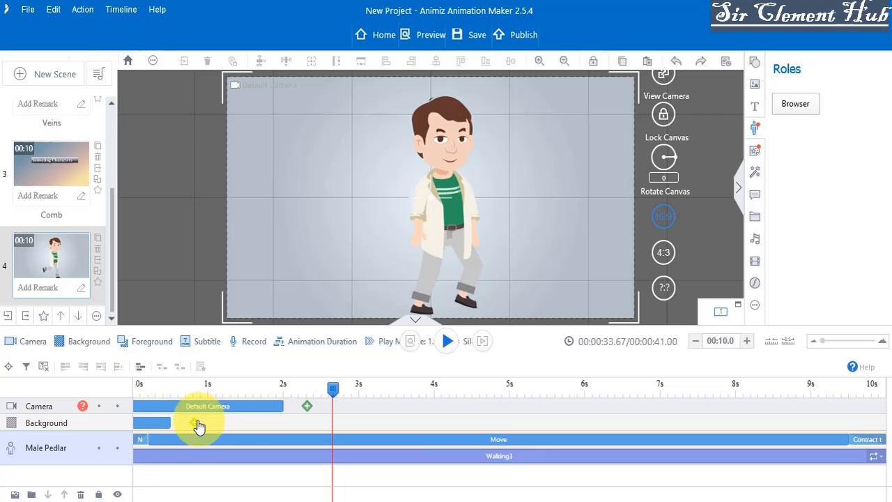
Add a Female Teacher with the Walking3 motion at the scene's start, and extend her action and exit effect to 10 seconds.
double_click(447, 342)
left_click_drag(148, 393, 118, 395)
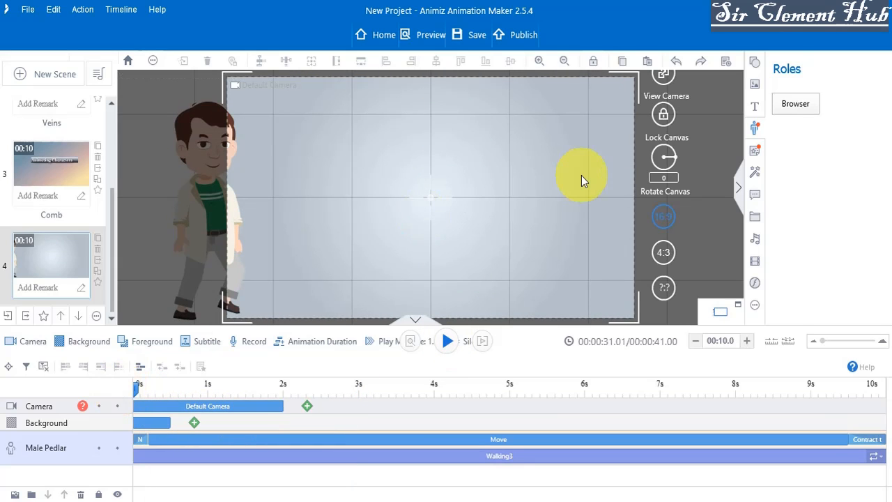
left_click(755, 133)
scroll(564, 155, "up", 10)
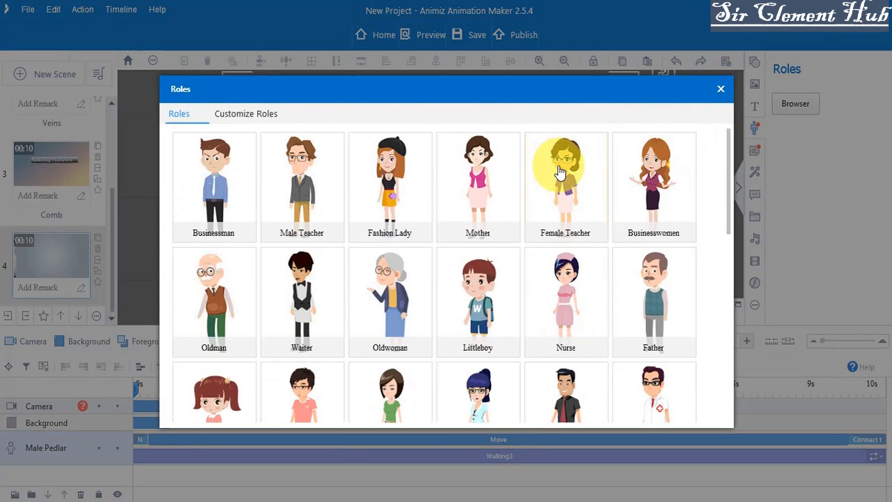
left_click(562, 164)
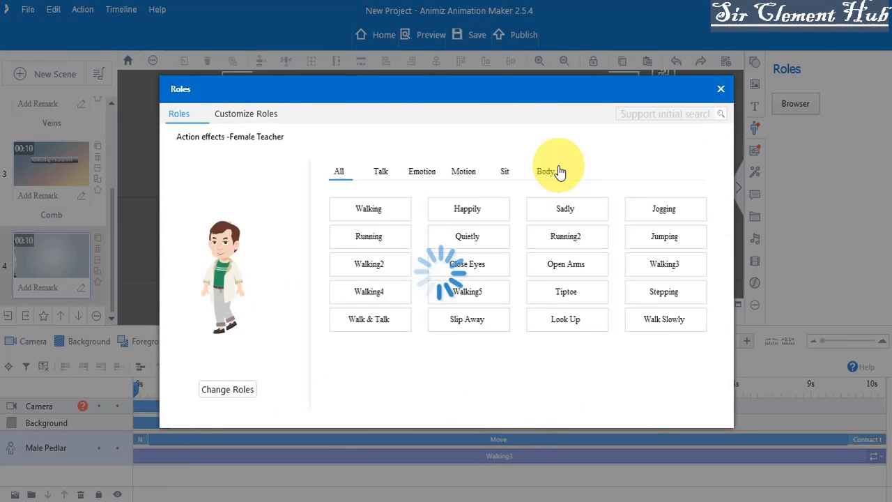
left_click(456, 170)
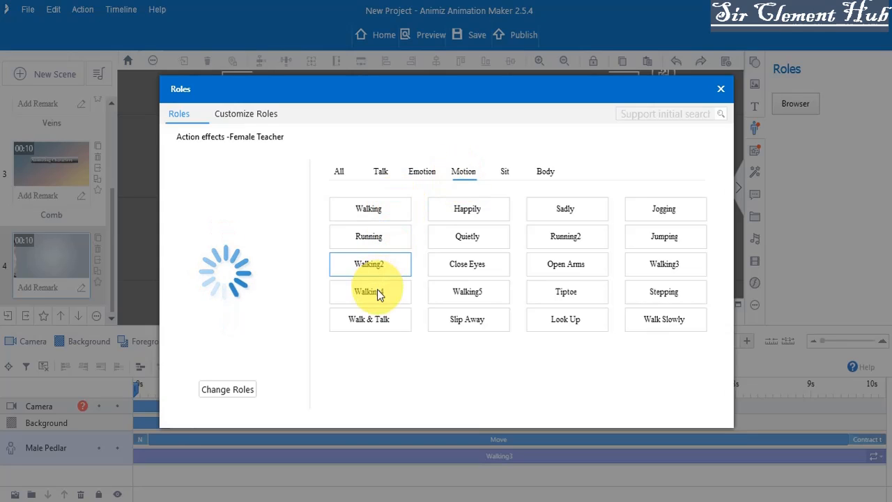
left_click(666, 266)
left_click_drag(301, 441, 847, 489)
left_click_drag(170, 457, 887, 468)
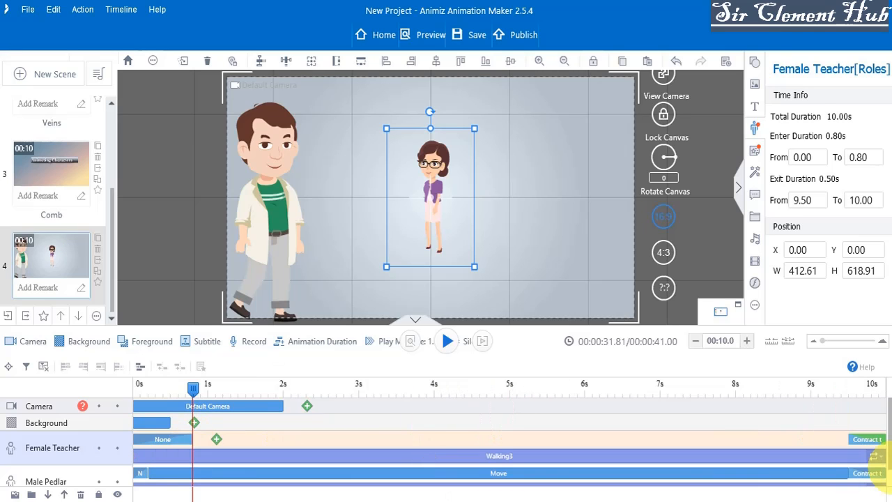
left_click(216, 440)
left_click(174, 159)
left_click(573, 417)
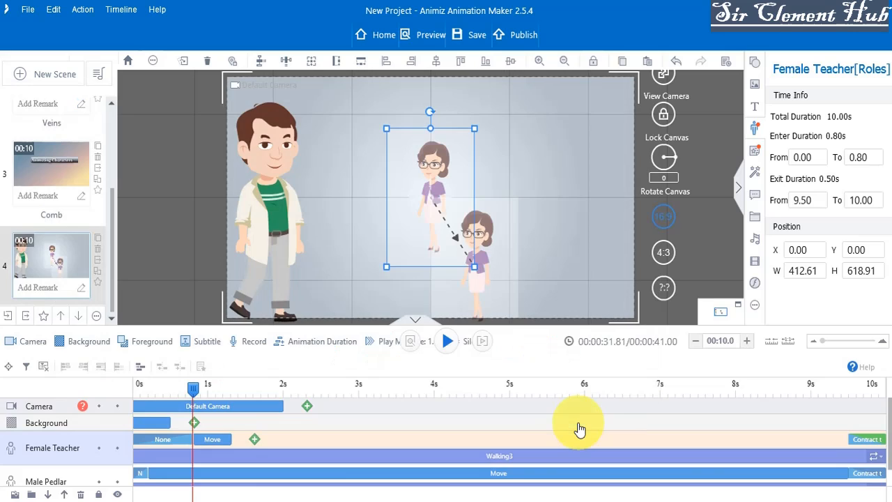
left_click(877, 457)
left_click(860, 447)
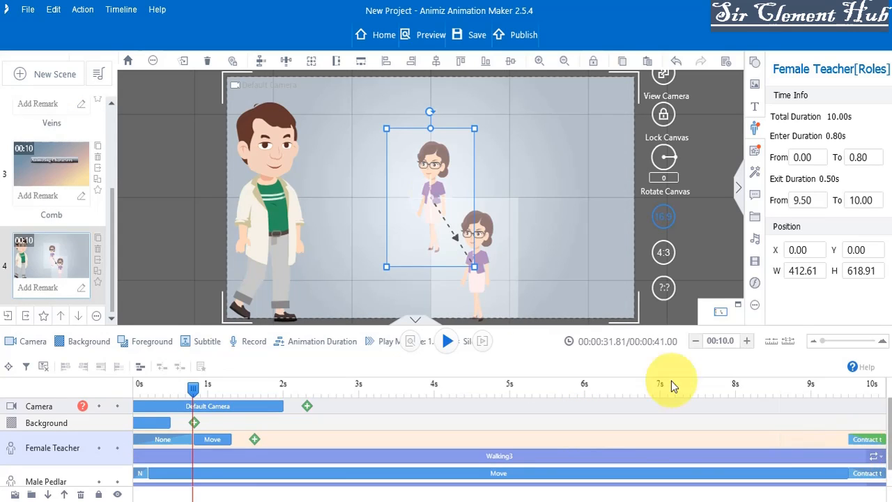
left_click_drag(428, 181, 327, 197)
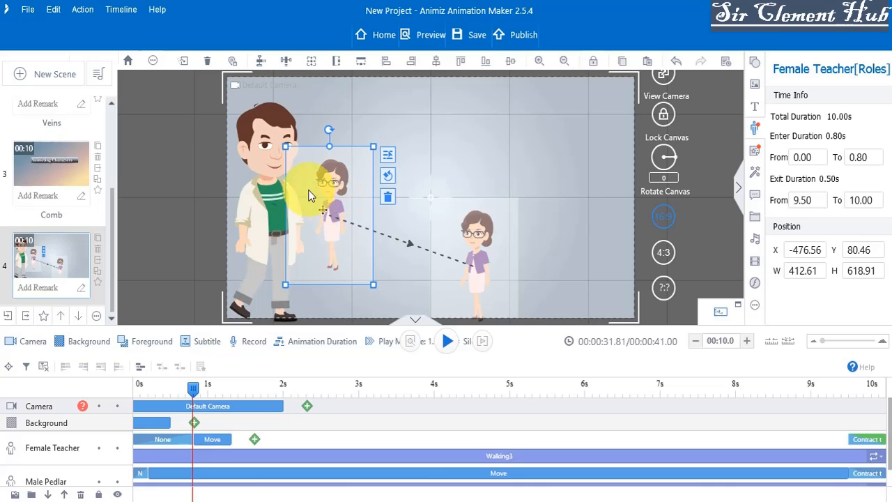
key("ctrl+z")
left_click(489, 235)
Flip the Female Teacher horizontally, enlarge her to about 834 by 1252, and place her across the canvas's left edge at about X -922, Y 40.
left_click(876, 460)
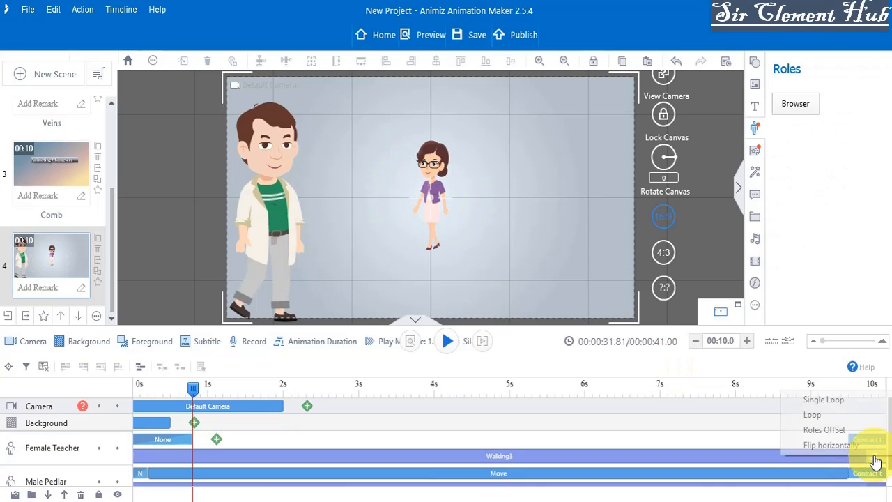
left_click(826, 445)
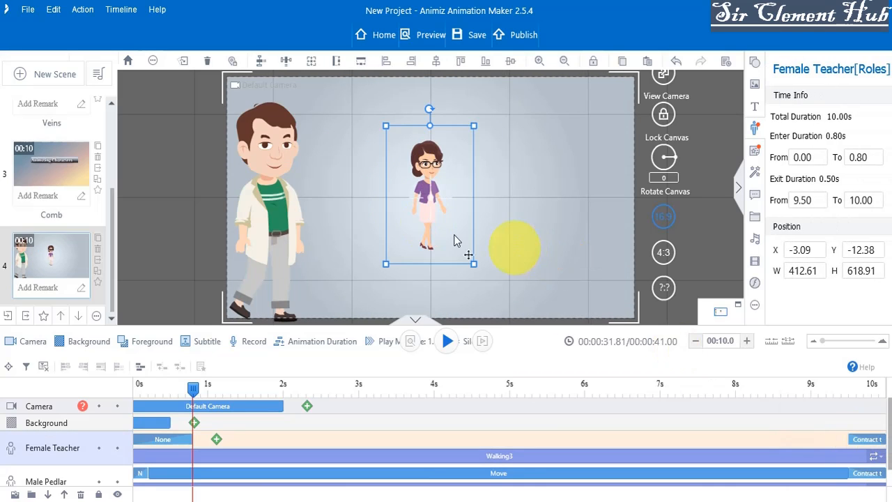
left_click_drag(458, 253, 319, 243)
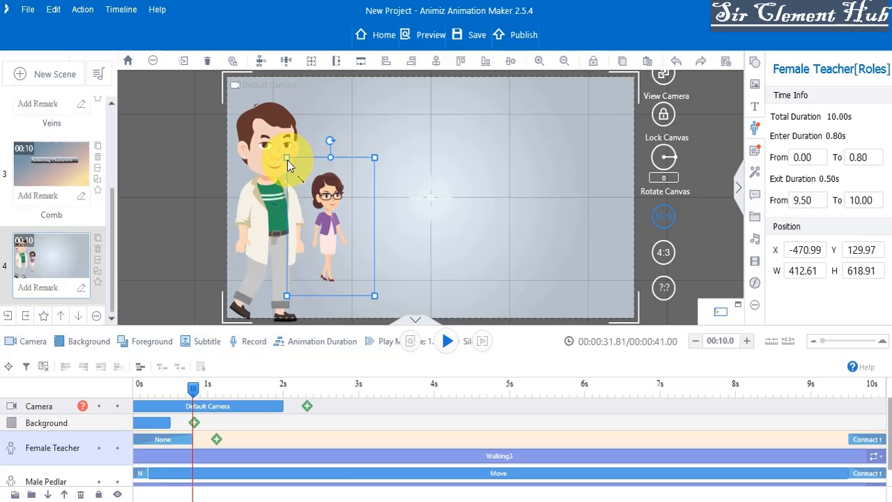
left_click_drag(287, 159, 199, 21)
left_click_drag(269, 107, 220, 158)
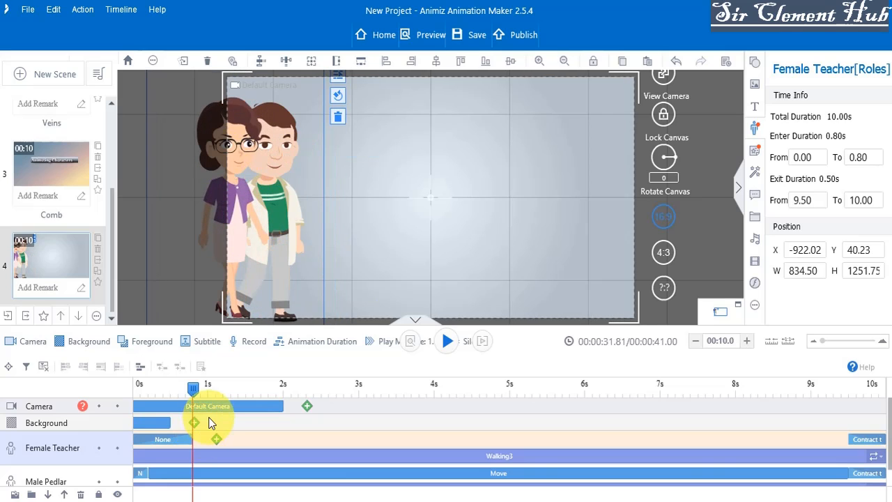
Add a Move effect to the Female Teacher running from 0.2 to about 9.5 seconds.
left_click(214, 440)
double_click(76, 155)
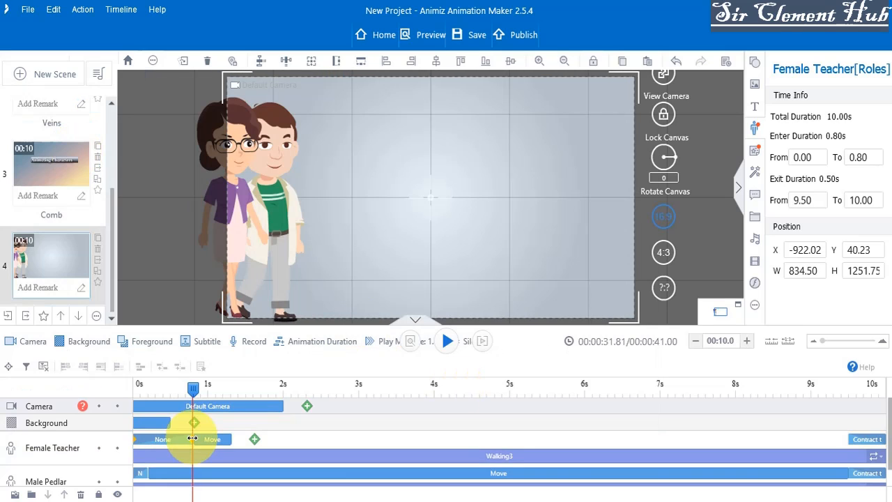
left_click_drag(192, 439, 123, 421)
left_click_drag(196, 440, 148, 440)
left_click_drag(231, 440, 852, 468)
Set the end of the Female Teacher's move path beyond the canvas's right edge, at about X 1467, Y 45.
left_click(236, 248)
left_click(279, 263)
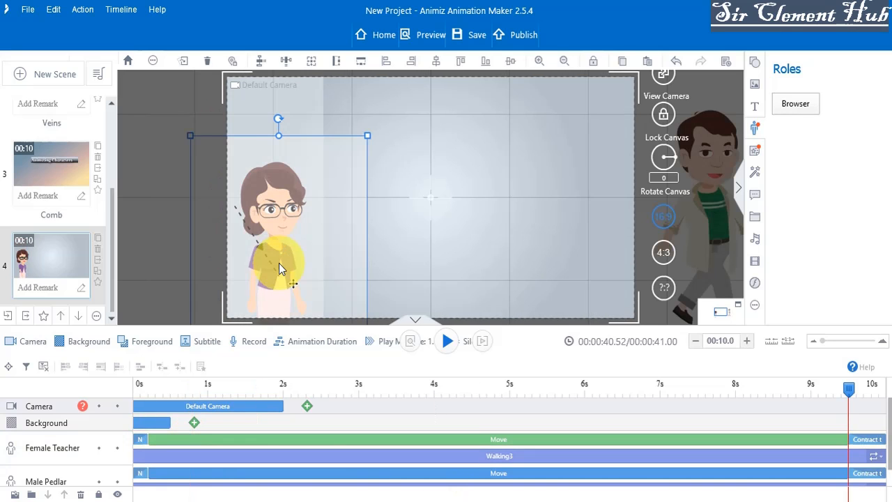
left_click_drag(278, 263, 741, 201)
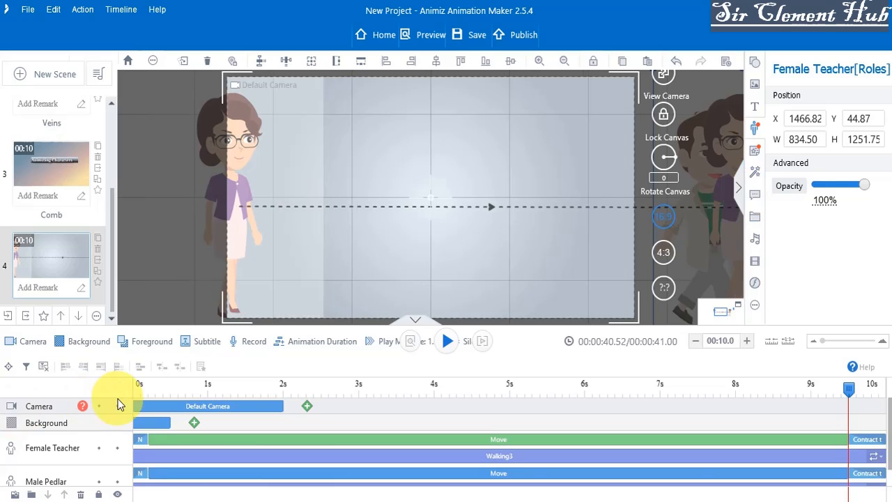
Play the scene from the start to check both characters walking across the canvas.
left_click(139, 386)
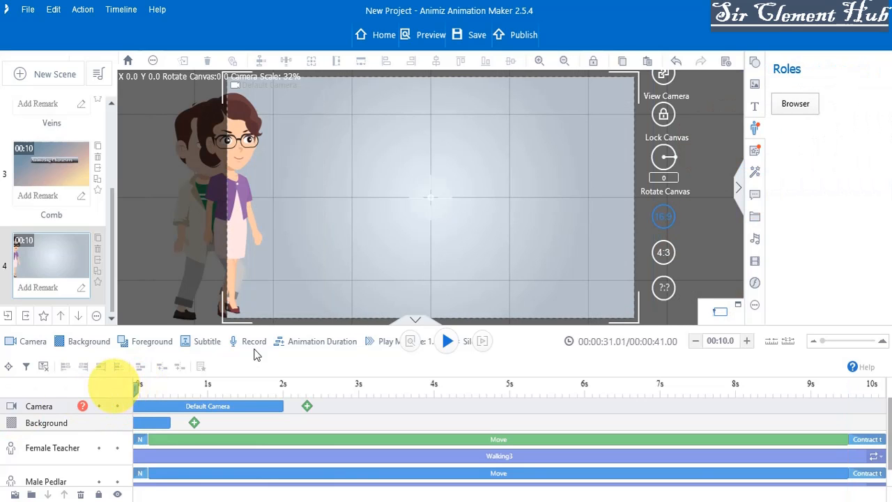
left_click(444, 346)
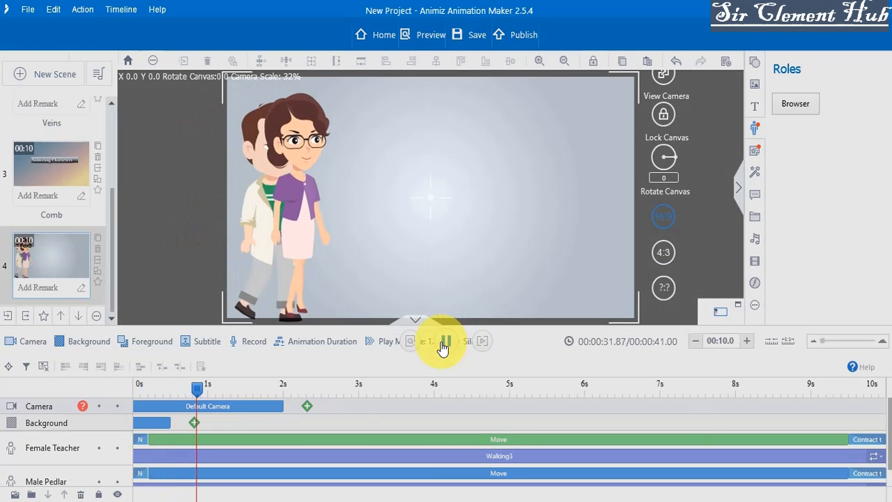
left_click(445, 343)
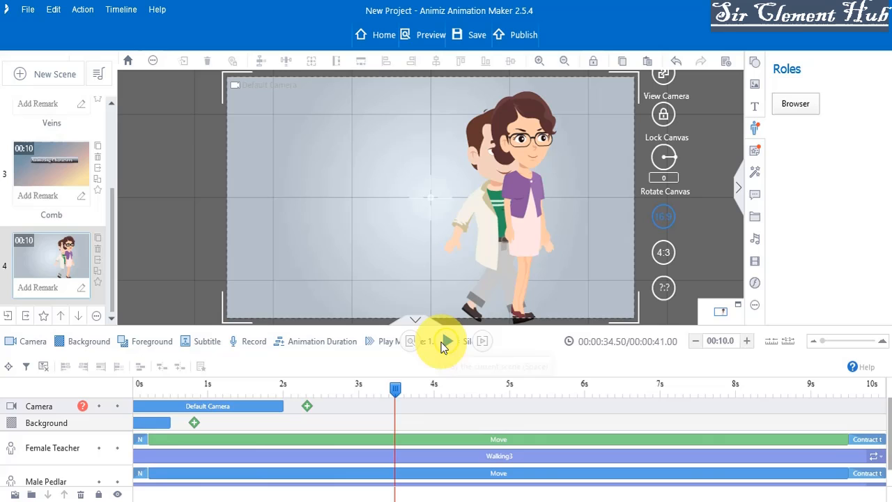
Shift the start of the Female Teacher's move path right to about X -745, Y 46.
left_click(515, 224)
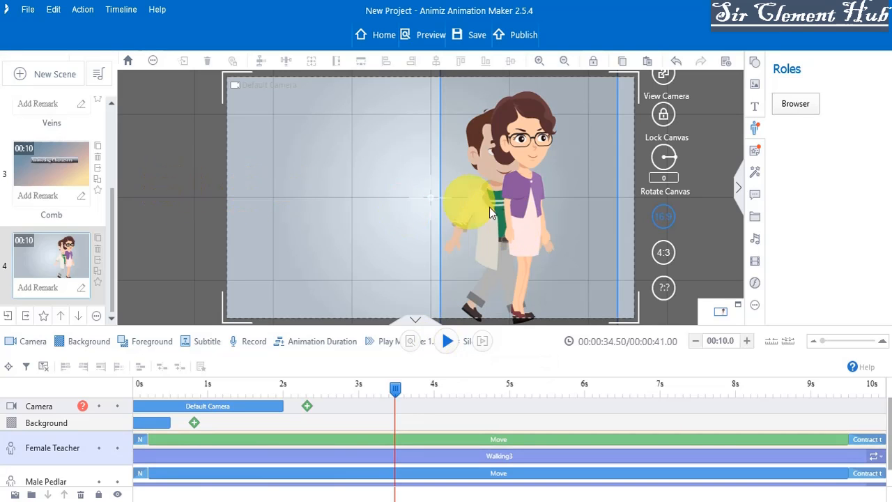
left_click(159, 384)
left_click_drag(242, 206, 264, 189)
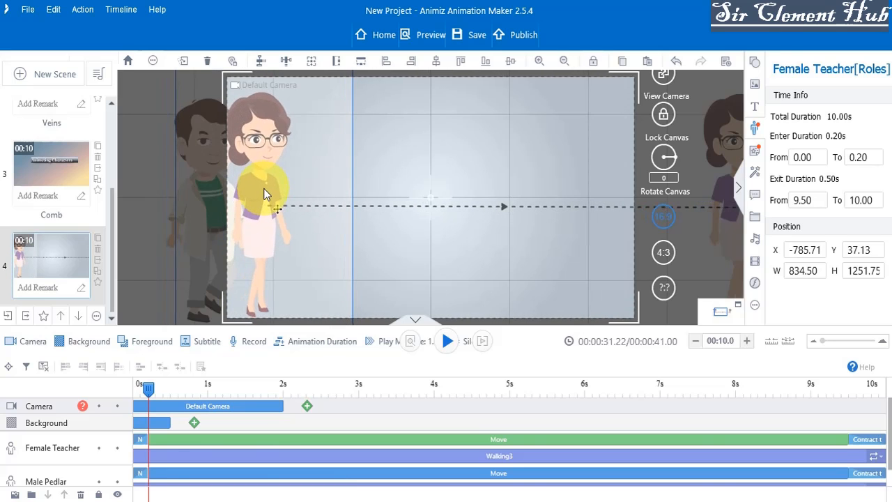
left_click(264, 189)
Replay the scene from the start to check the spacing between the Female Teacher and the Male Pedlar.
left_click(147, 394)
left_click(447, 341)
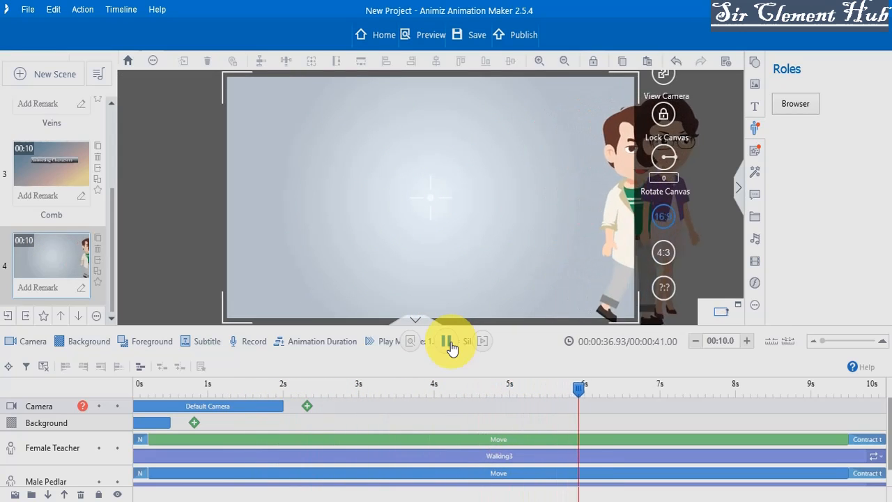
left_click(449, 343)
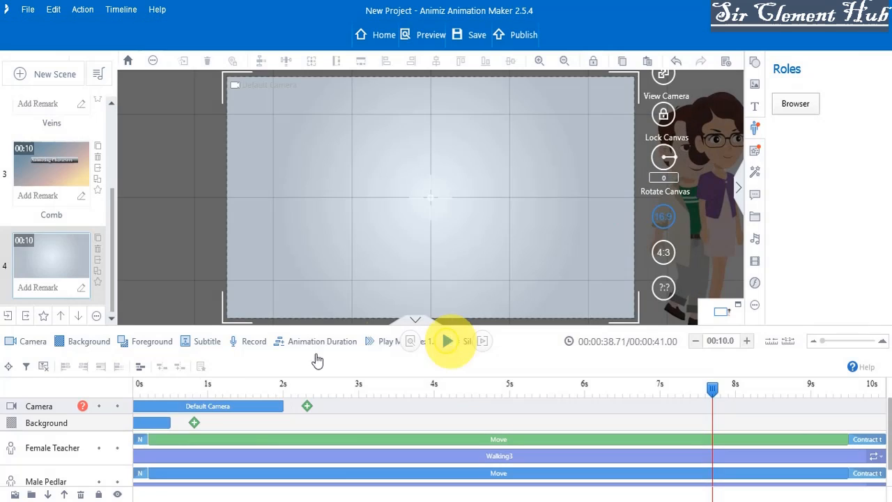
Move the Female Teacher's starting position slightly farther right, ahead of the Male Pedlar, and play the scene.
left_click(147, 390)
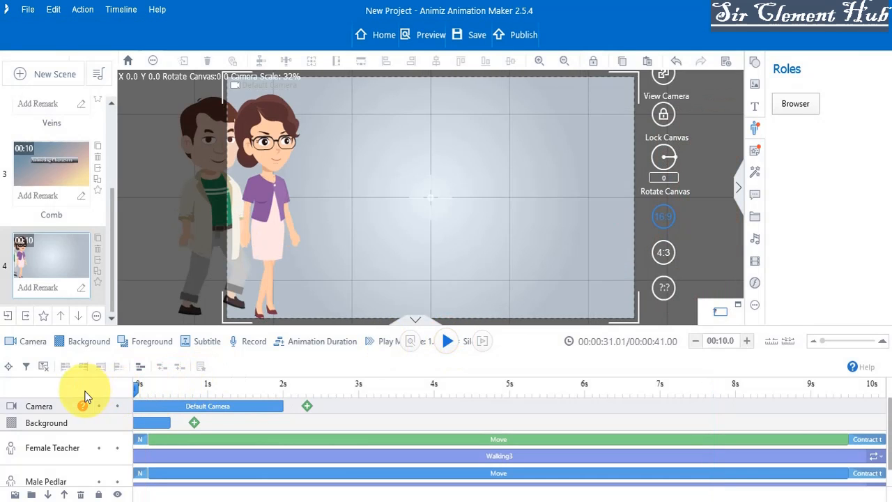
left_click(280, 220)
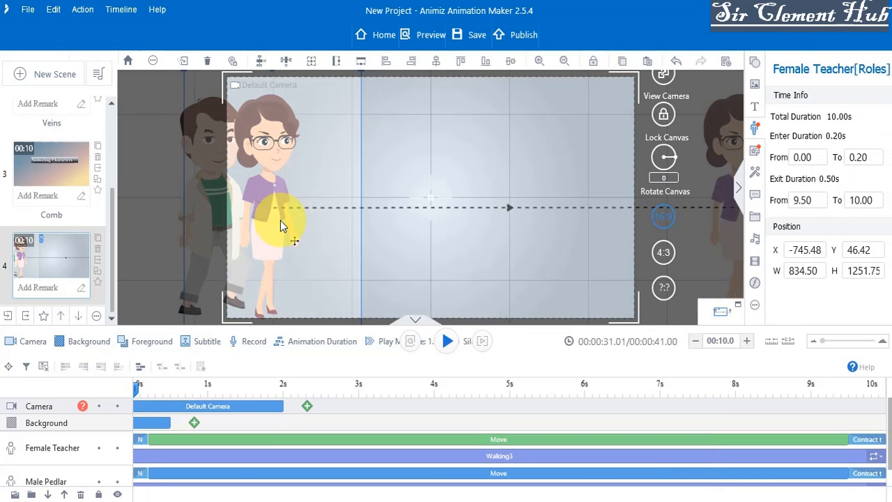
left_click_drag(280, 220, 317, 216)
left_click(447, 341)
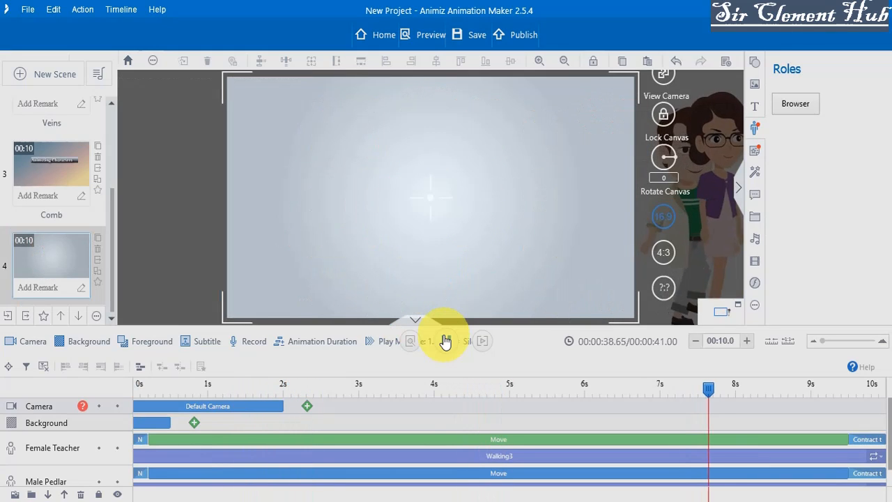
left_click(447, 341)
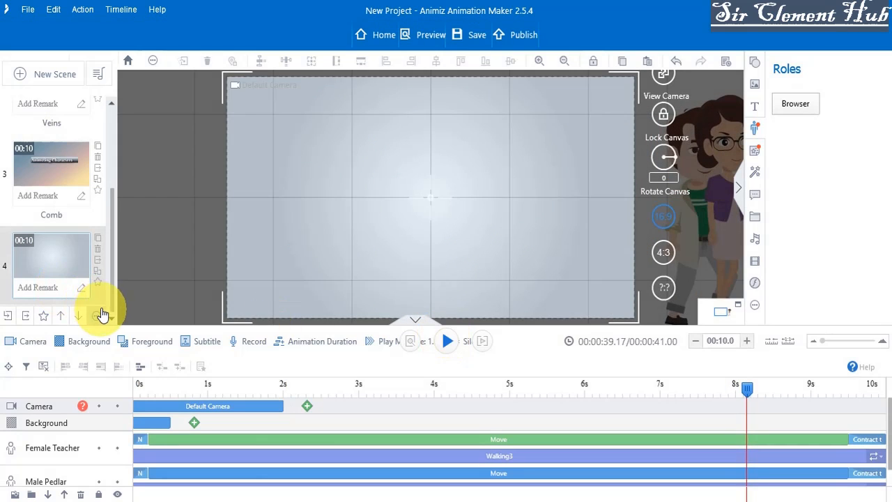
Open scene 3 with the Animating Characters title and move the playhead to its end at 10 seconds.
left_click(50, 167)
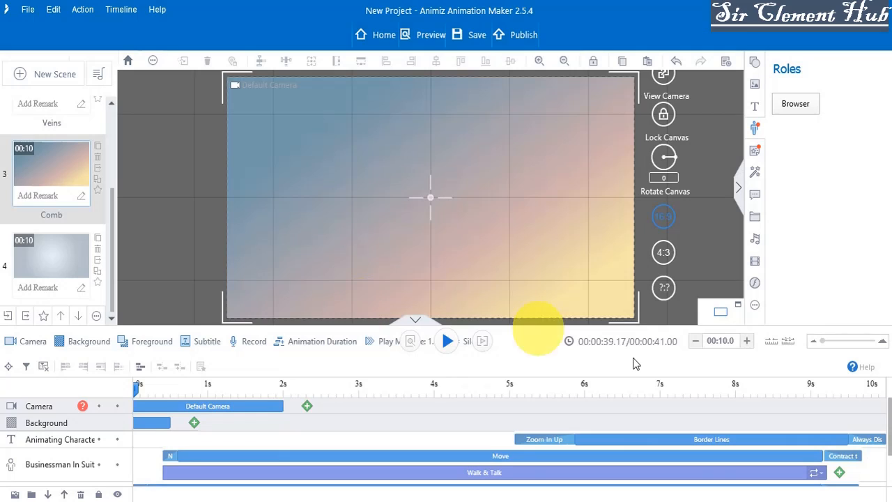
left_click_drag(806, 378, 890, 432)
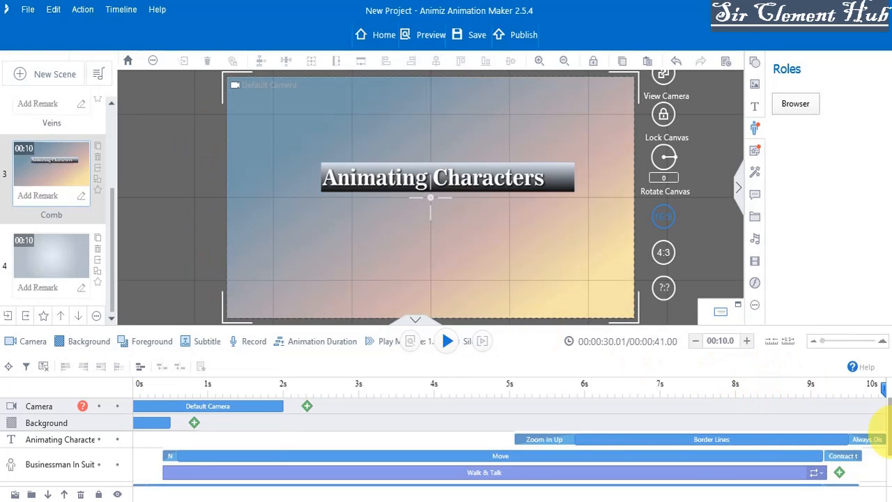